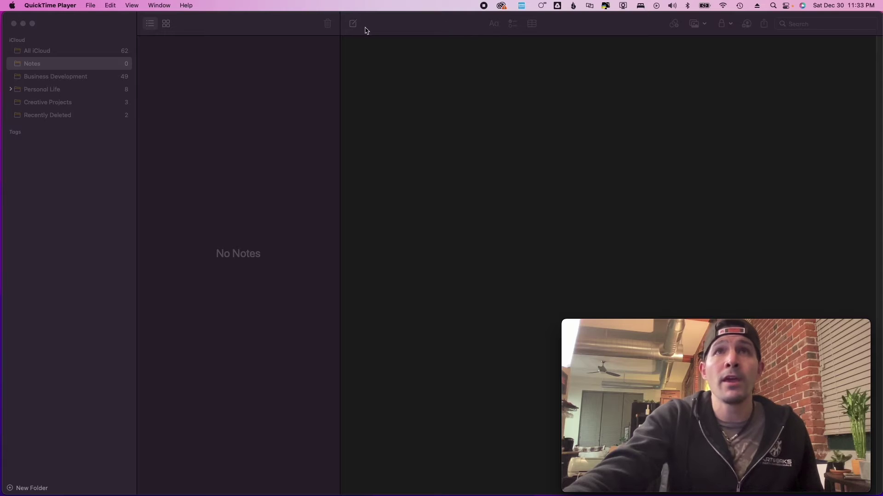
- Bring the Notes window forward and create a new blank note in the Notes folder
left_click(237, 27)
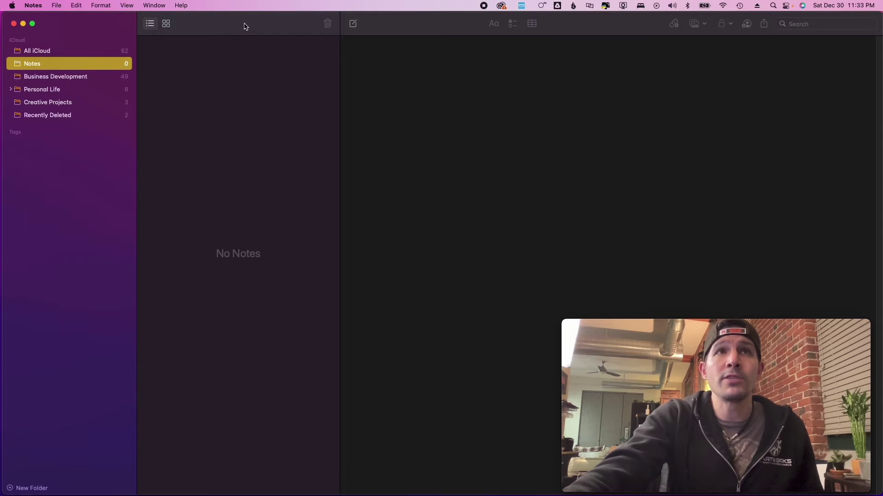
left_click(353, 24)
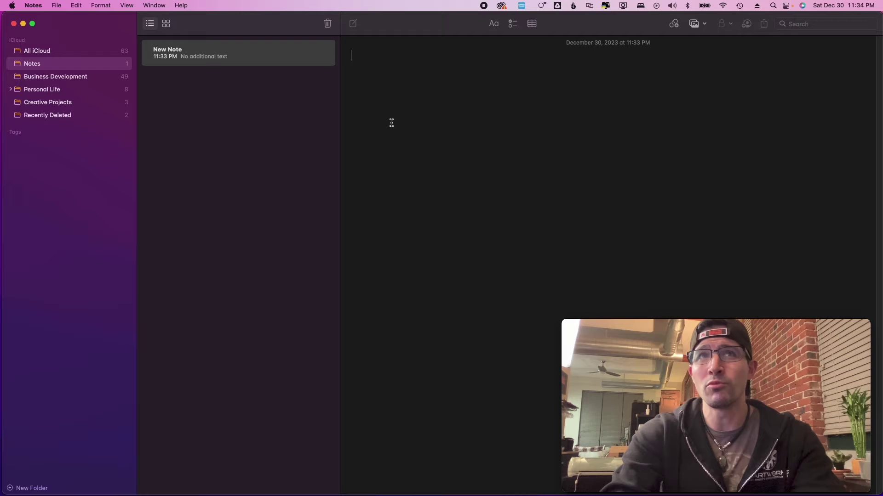
- Title the note 'Grocery List' and start a new line beneath it
type("Groc")
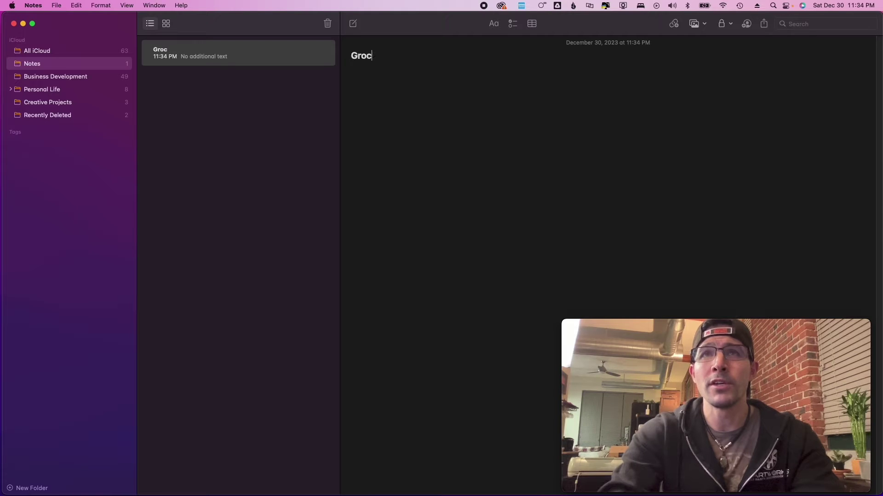
type("ery List")
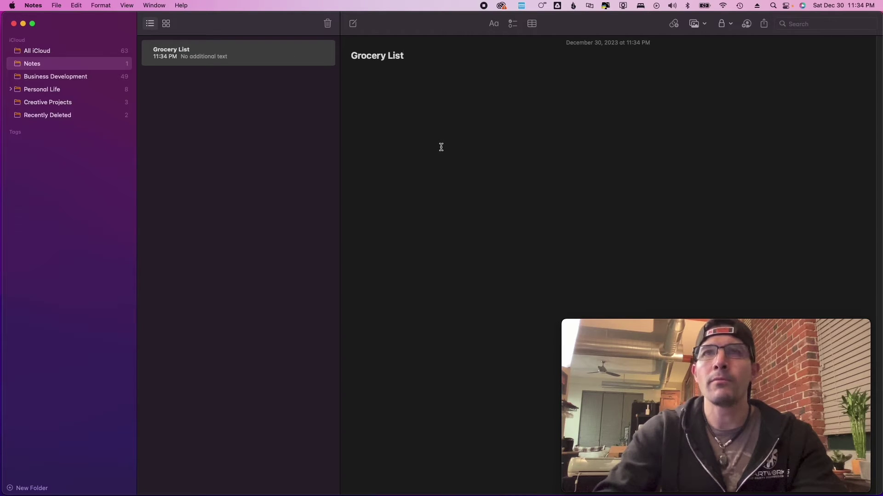
key("Return")
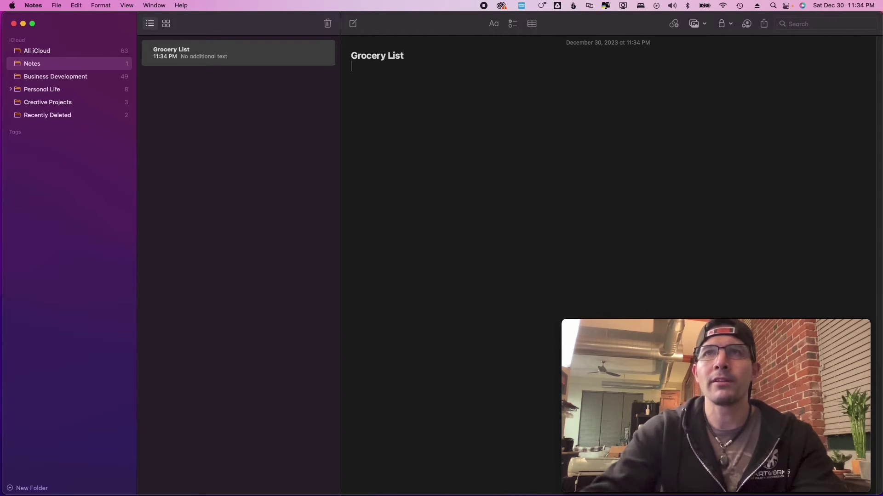
- Add a bulleted list: Apples, Toilet Paper, Bananas, Peanuts, Paper plates
left_click(493, 25)
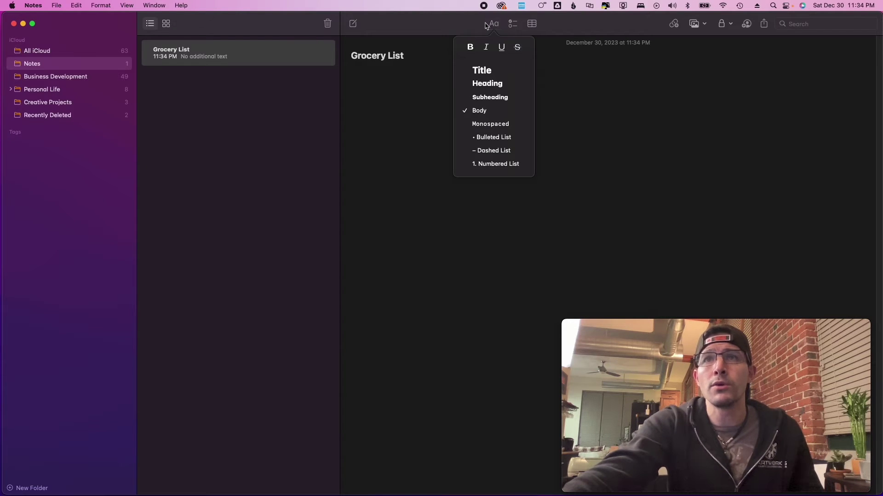
left_click(504, 137)
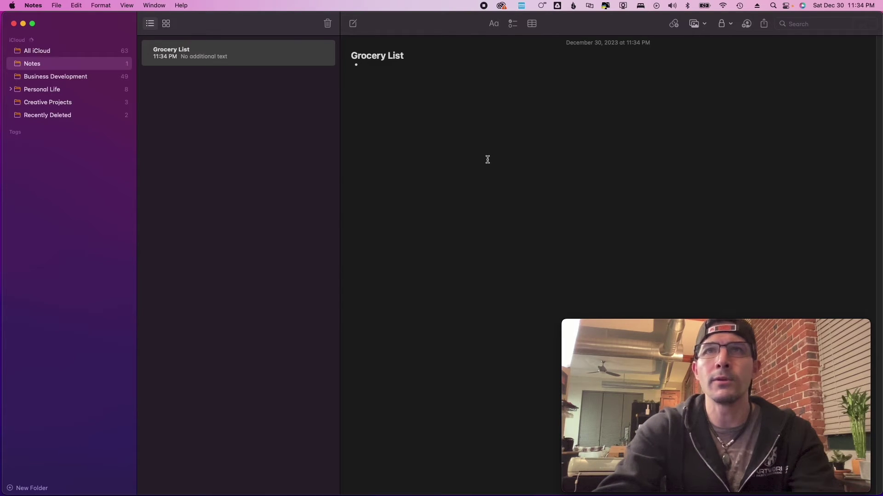
type("Apples ")
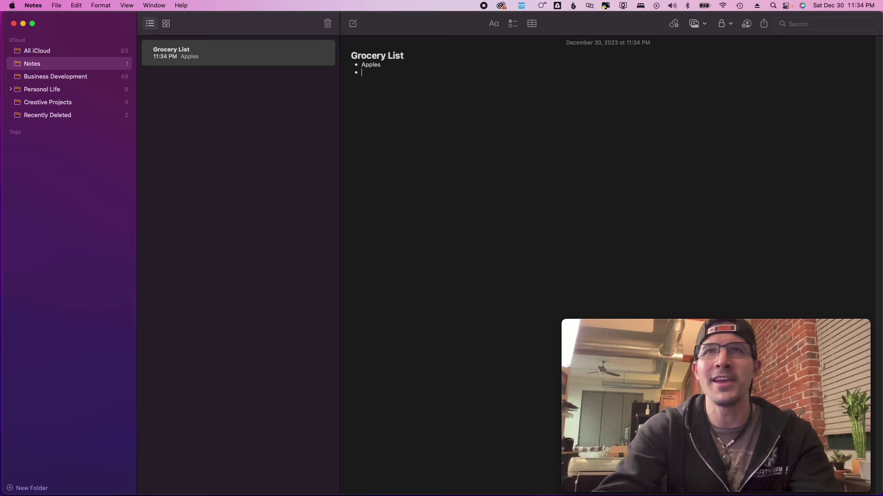
type("Toilet Paper ")
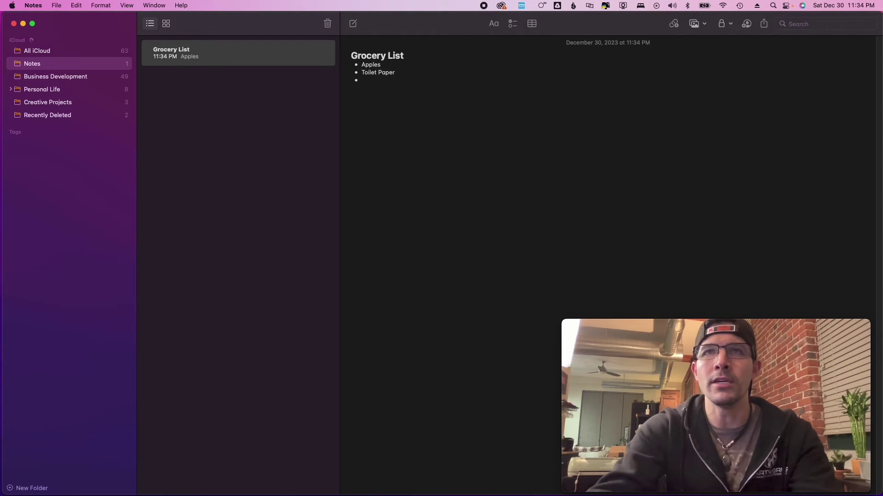
type("Bananas")
key("Return")
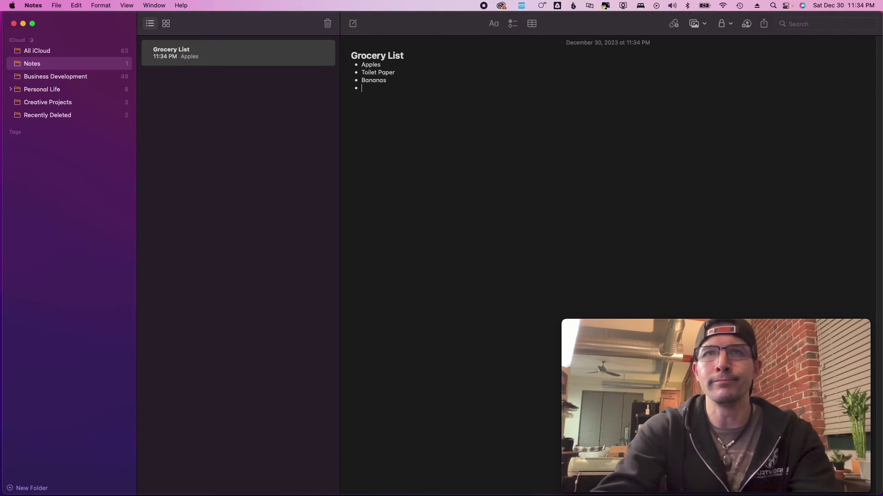
type("Peanuts")
key("Return")
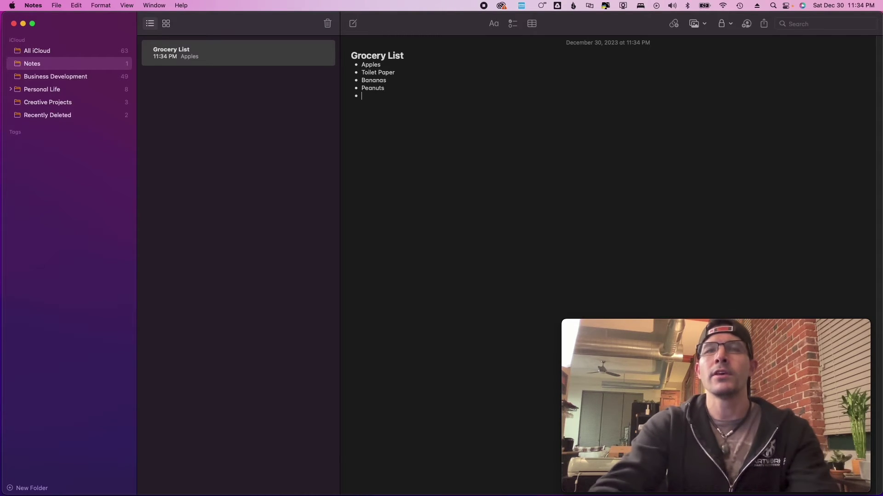
type("Paper plat")
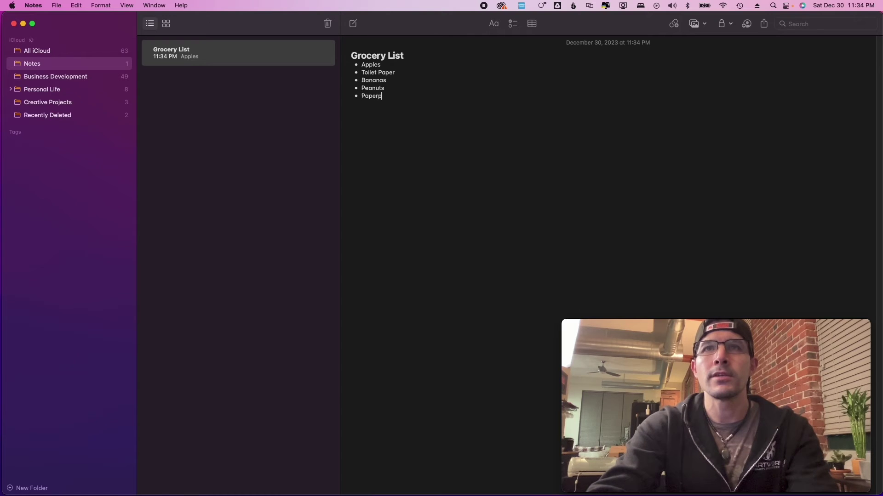
type("es")
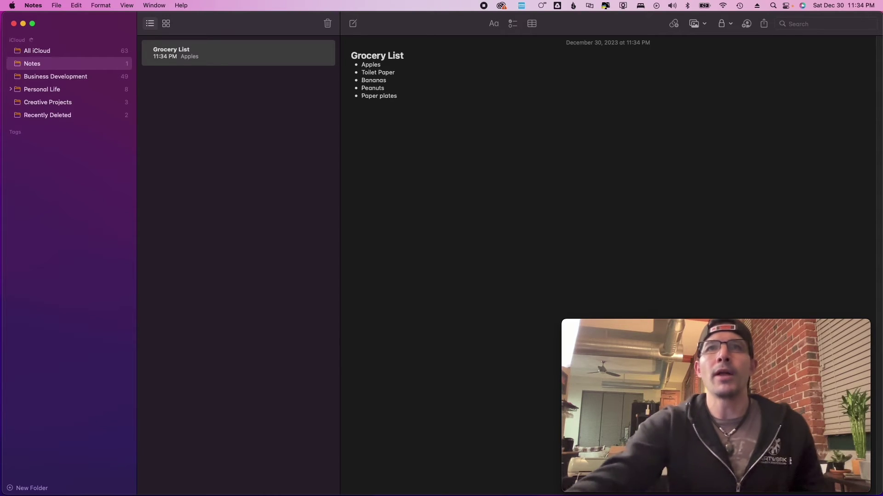
left_click(409, 57)
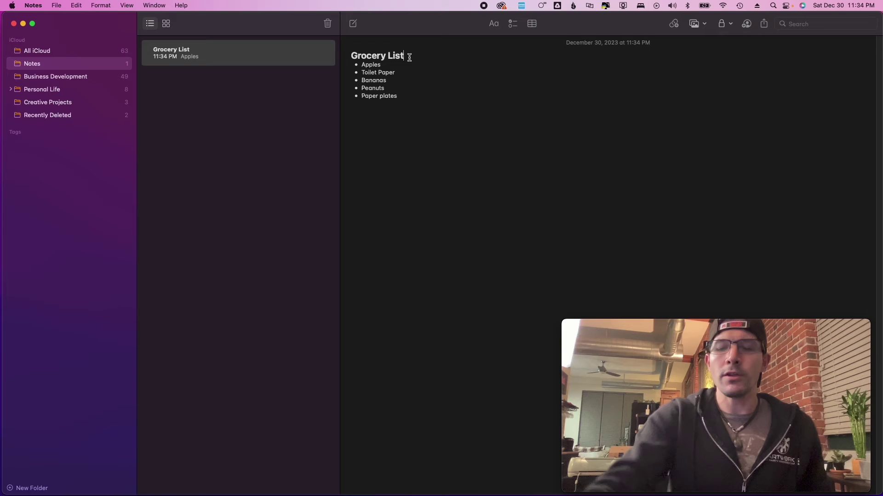
- Insert a blank line below the title and turn the grocery items into a dashed list
key("Return")
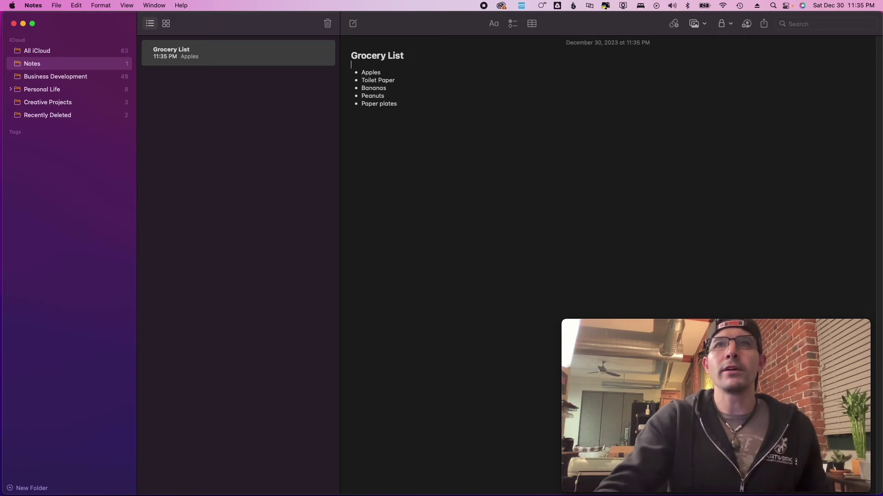
left_click(407, 96)
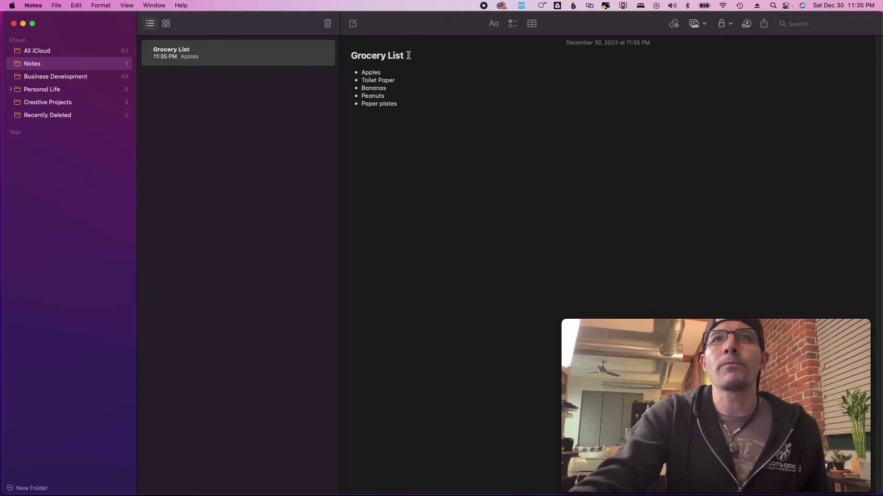
left_click_drag(404, 104, 357, 73)
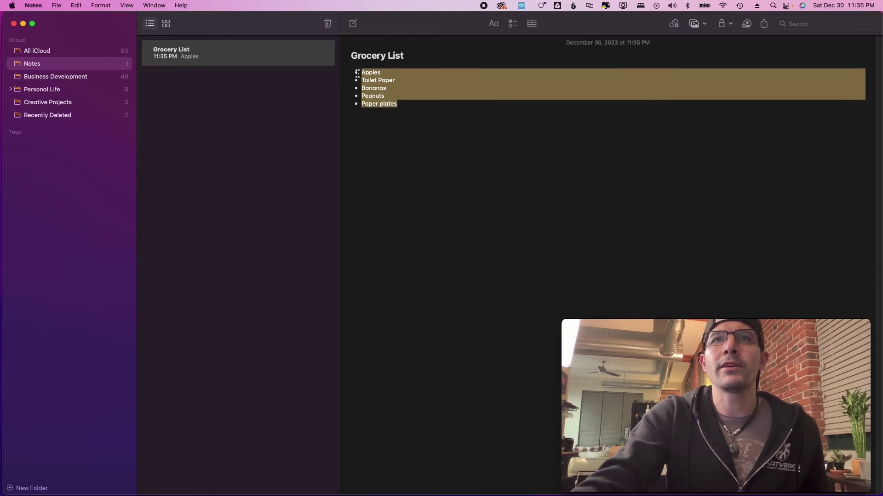
left_click(493, 23)
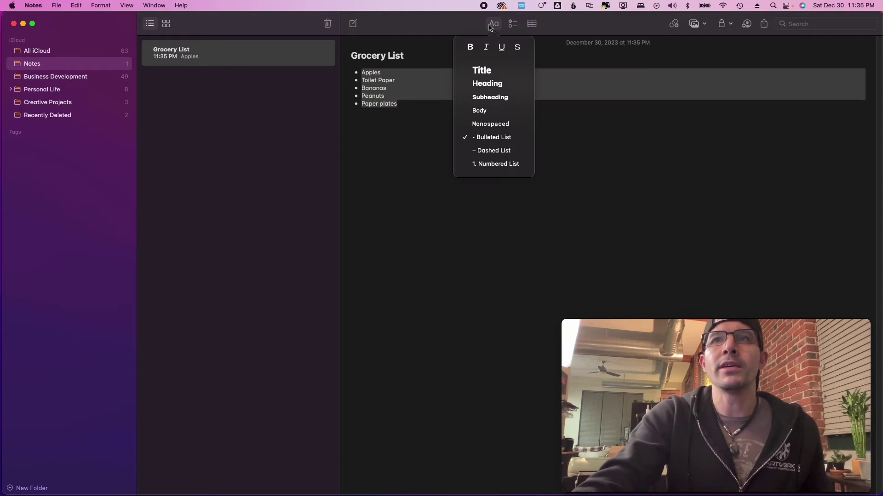
left_click(484, 151)
left_click(416, 124)
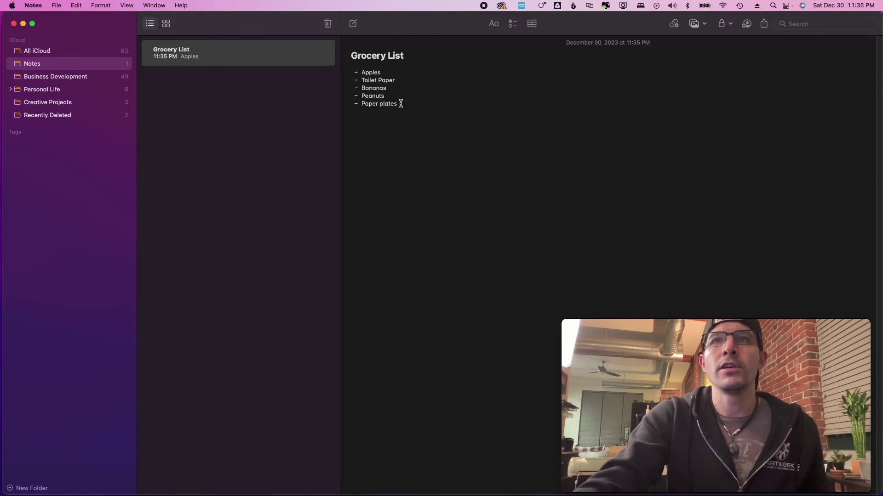
- Switch the five grocery items to a numbered list
left_click_drag(400, 103, 547, 37)
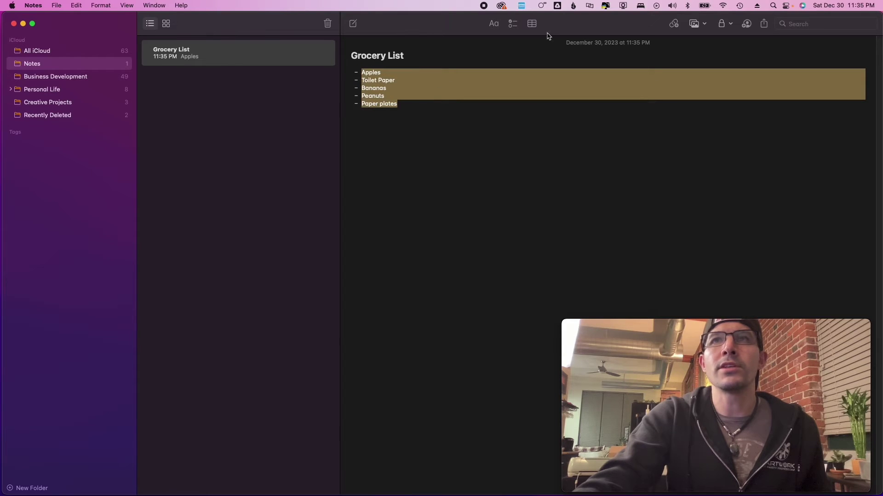
left_click(495, 23)
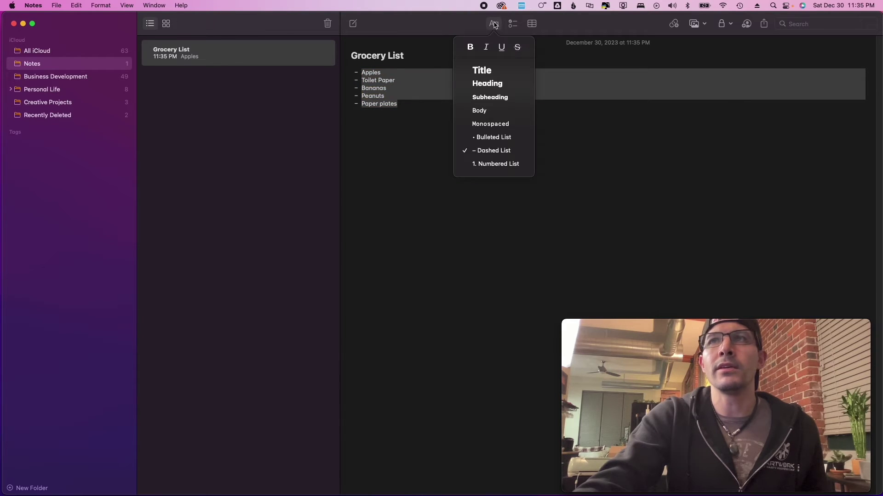
left_click(506, 162)
left_click(409, 102)
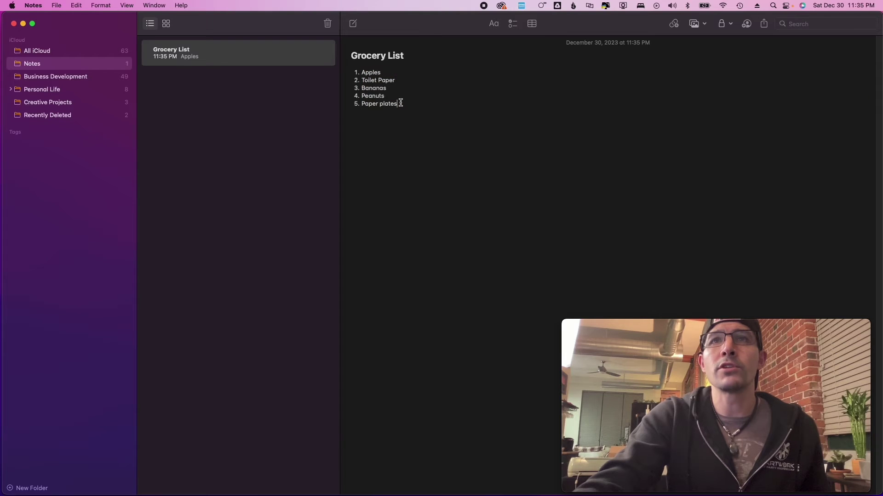
- Convert the five items into a checklist with empty circle checkboxes
left_click_drag(400, 103, 350, 71)
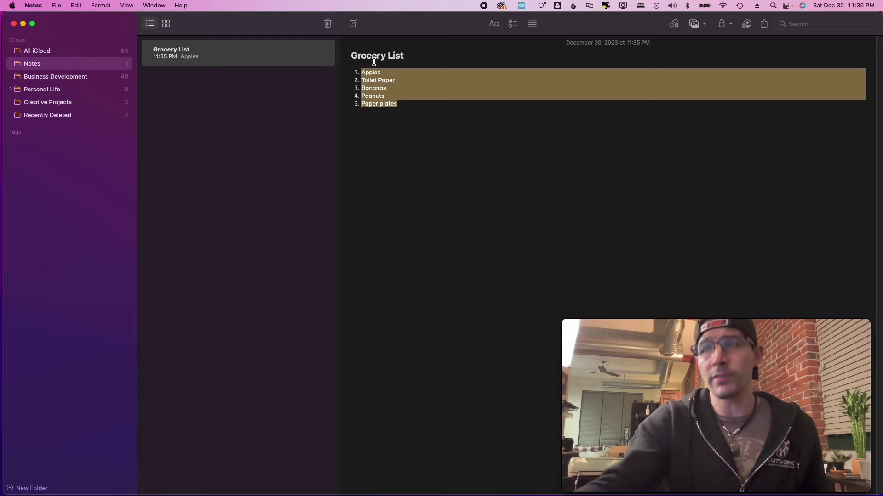
left_click(513, 28)
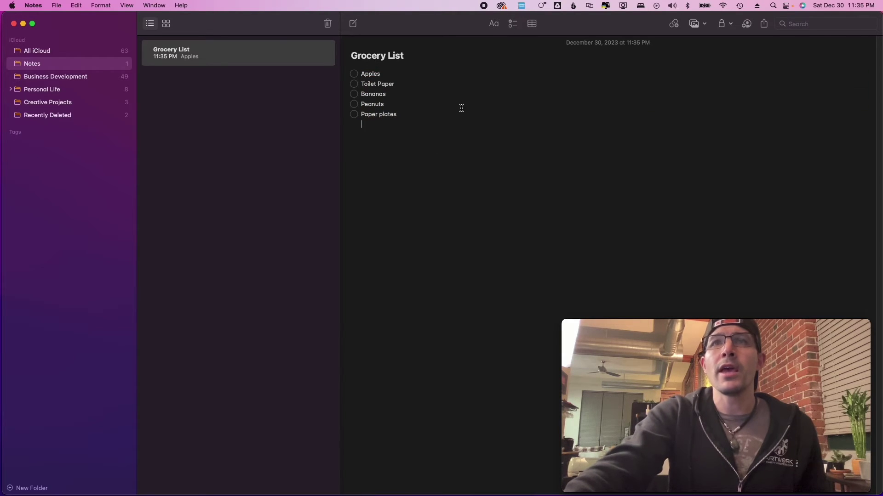
left_click(392, 92)
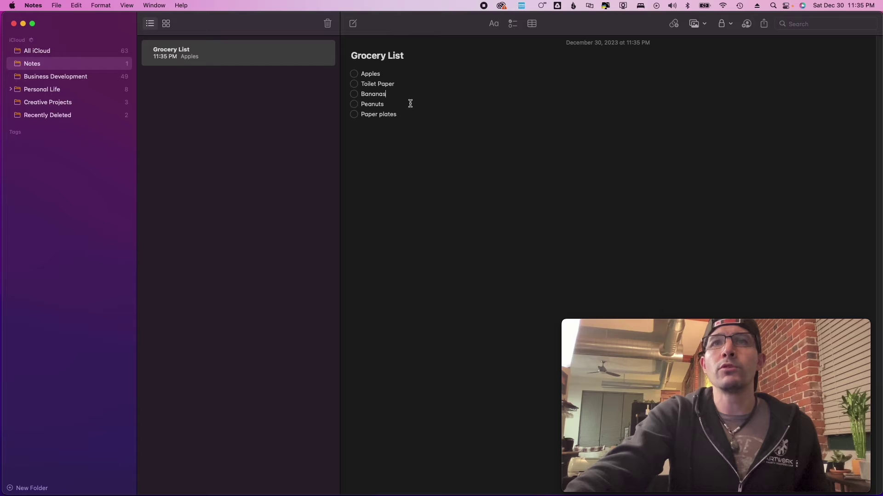
left_click(354, 73)
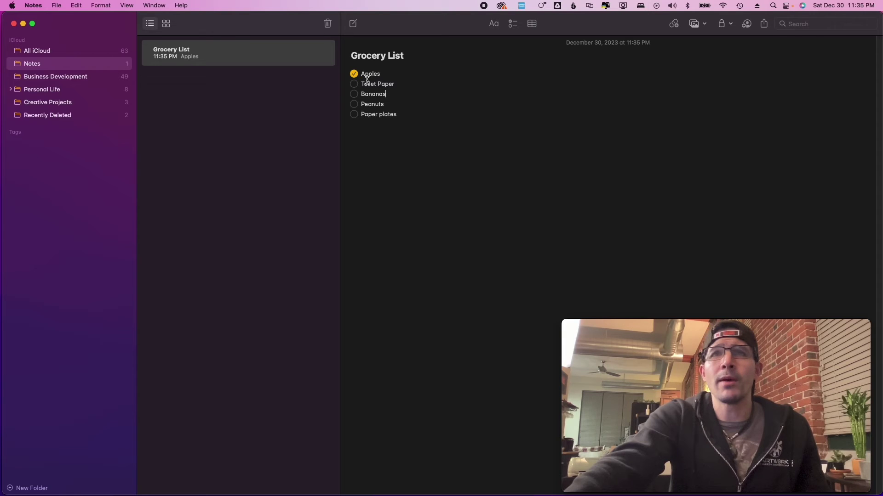
left_click(353, 94)
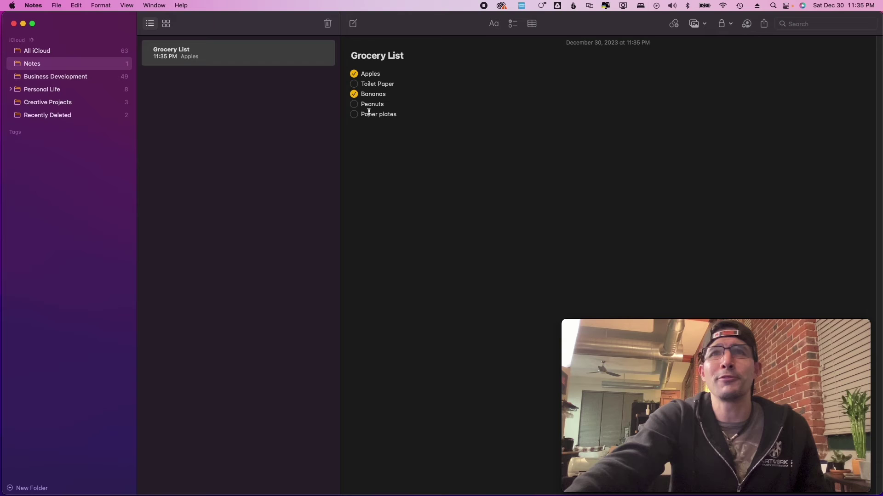
left_click(354, 115)
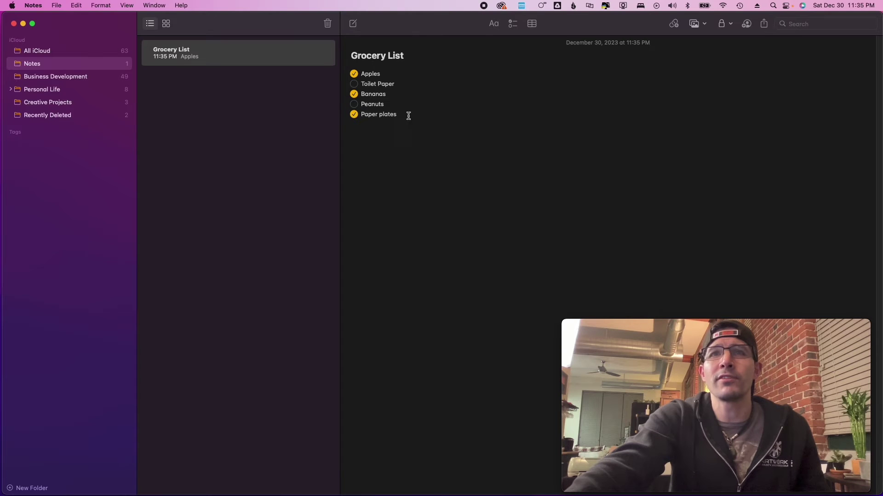
left_click(354, 114)
left_click(354, 94)
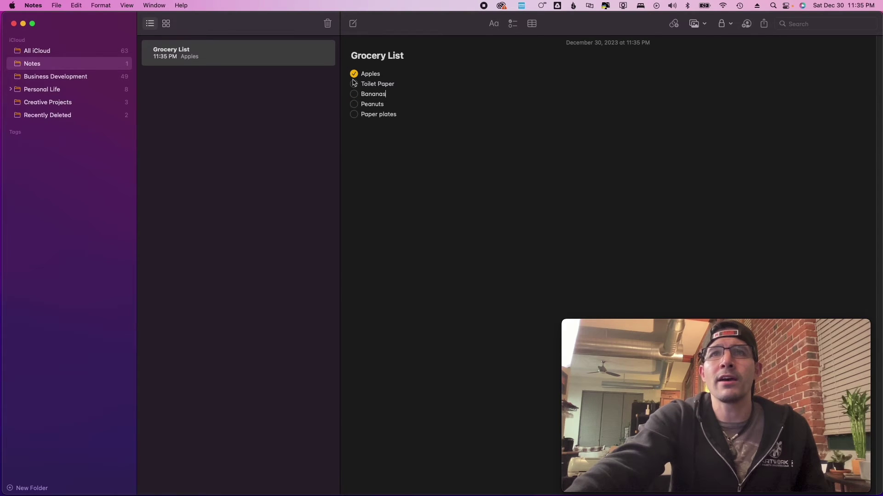
left_click(354, 74)
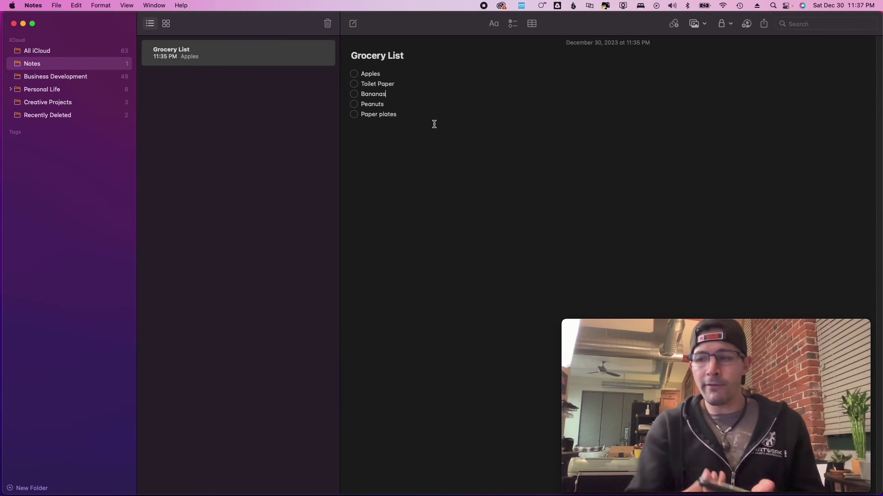
- Tick the checkboxes for Apples, Bananas and Peanuts, leaving Toilet Paper and Paper plates open
left_click(354, 73)
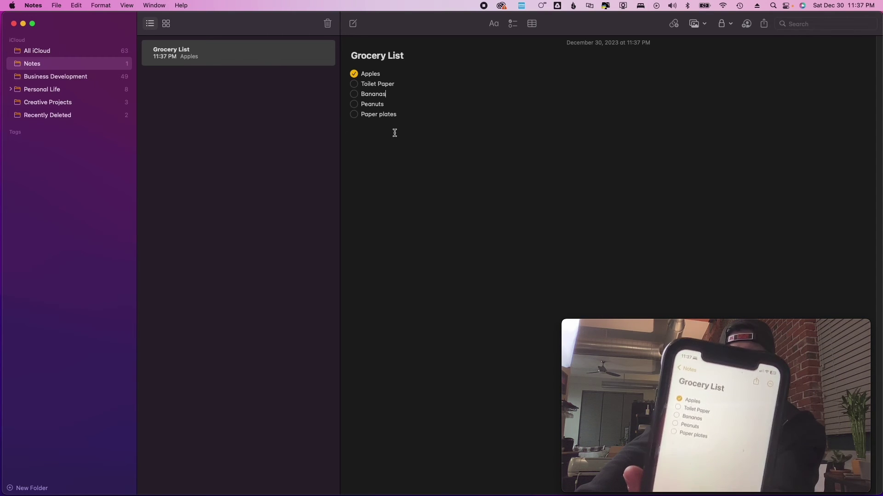
left_click(354, 93)
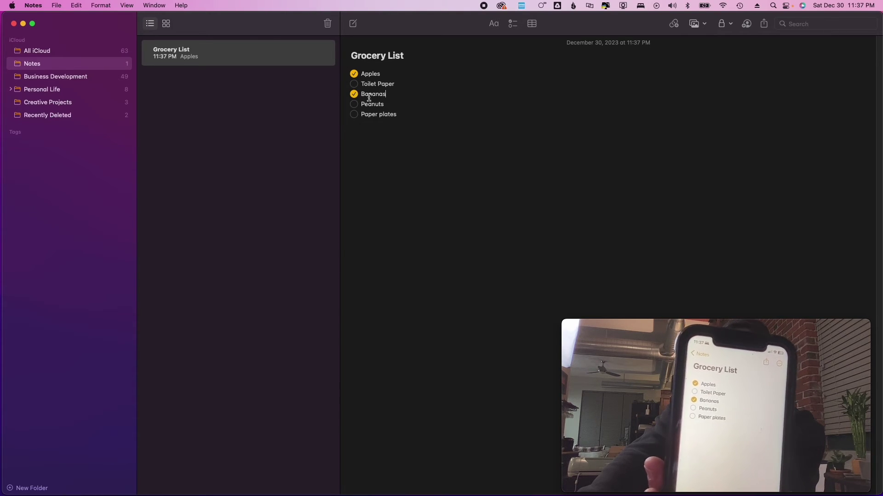
left_click(354, 104)
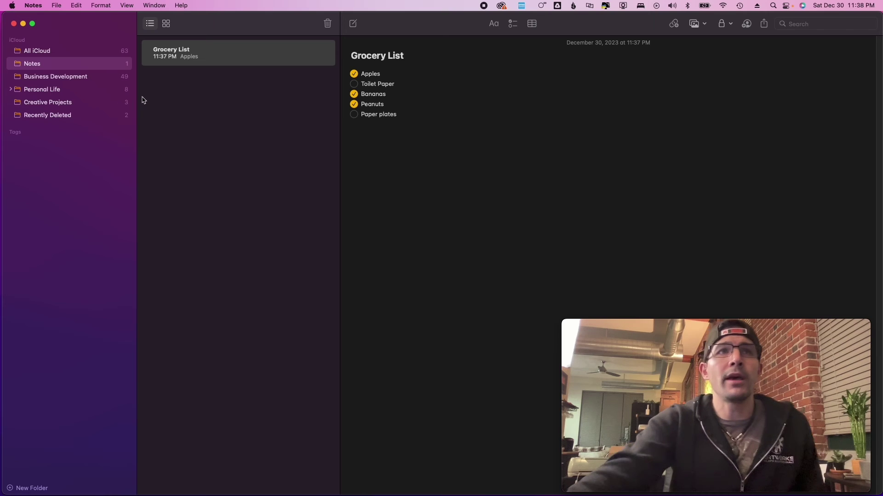
- Browse the Business Development folder and open the 'List of Accomplishments in 2023' note
left_click(42, 78)
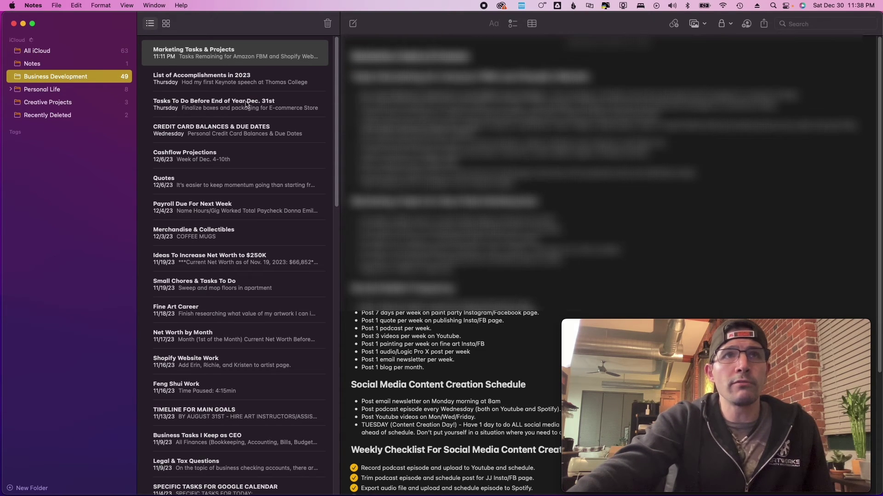
scroll(247, 92, "down", 15)
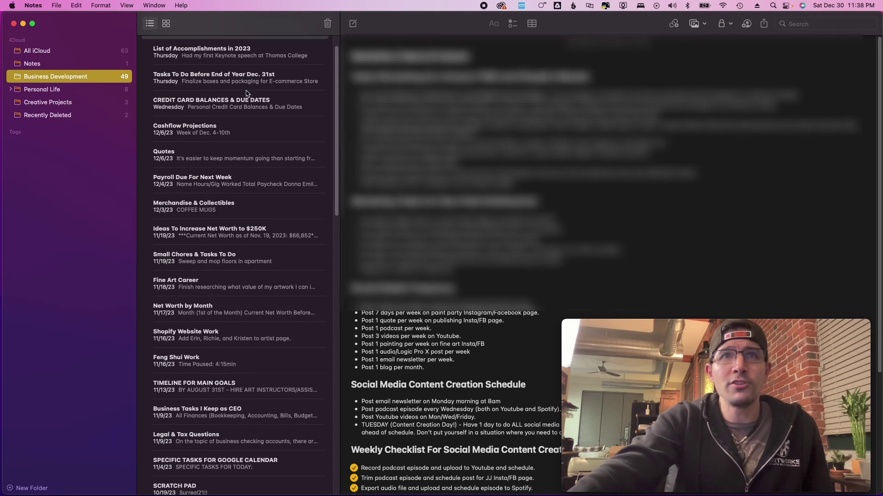
scroll(247, 94, "down", 15)
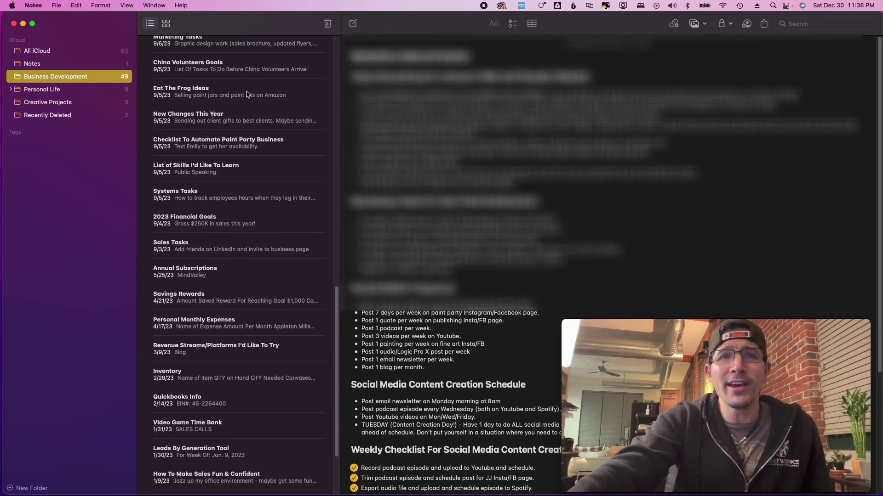
scroll(254, 158, "up", 20)
scroll(256, 191, "up", 8)
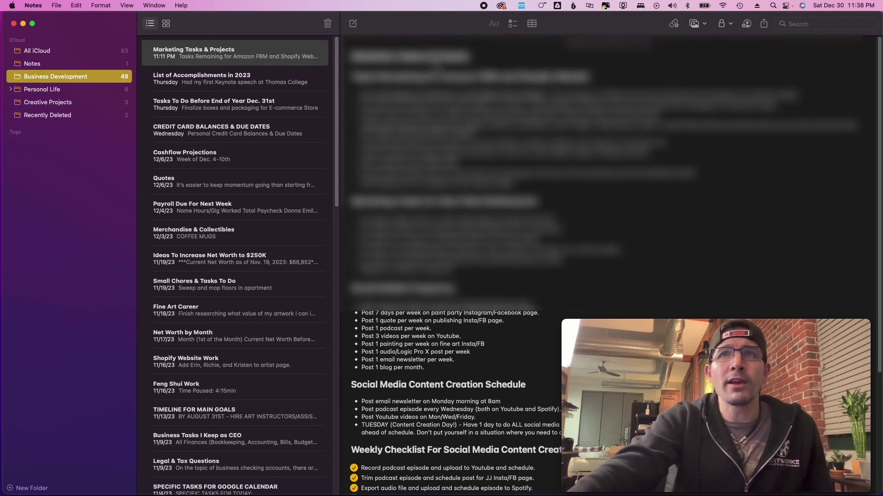
scroll(455, 113, "down", 10)
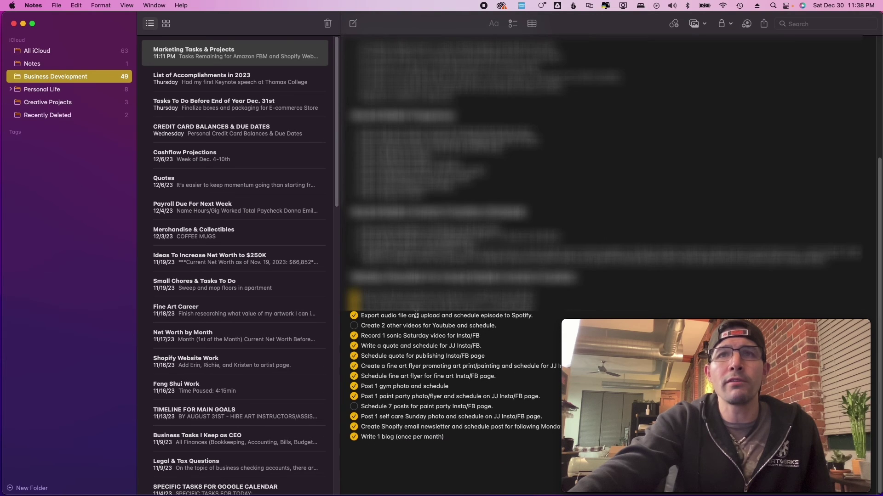
scroll(416, 285, "up", 10)
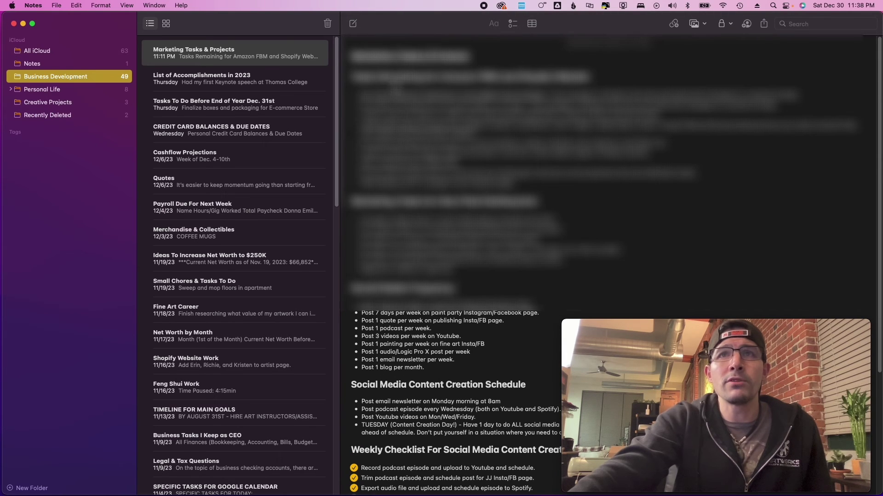
scroll(612, 261, "down", 8)
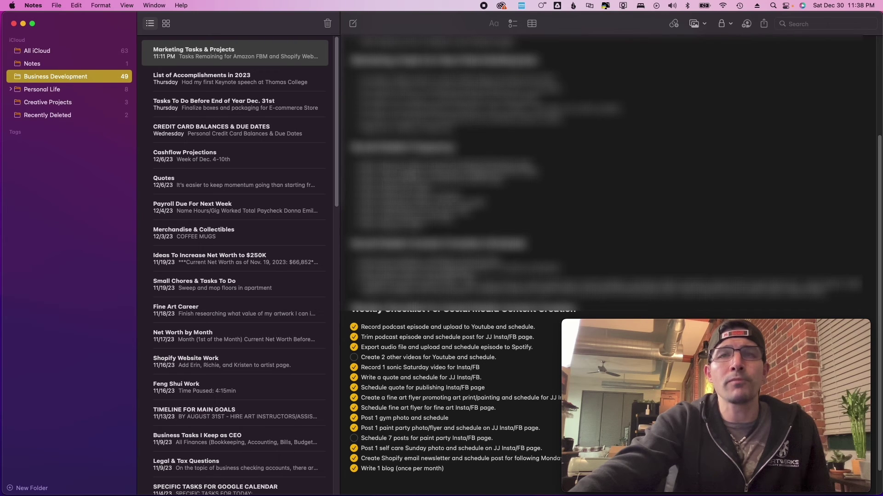
left_click(216, 90)
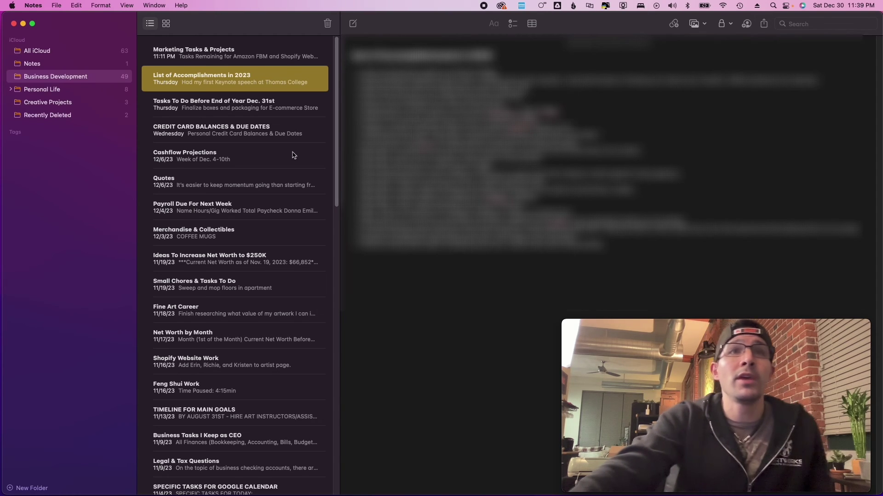
- Open the Quotes note and scroll through it
left_click(229, 188)
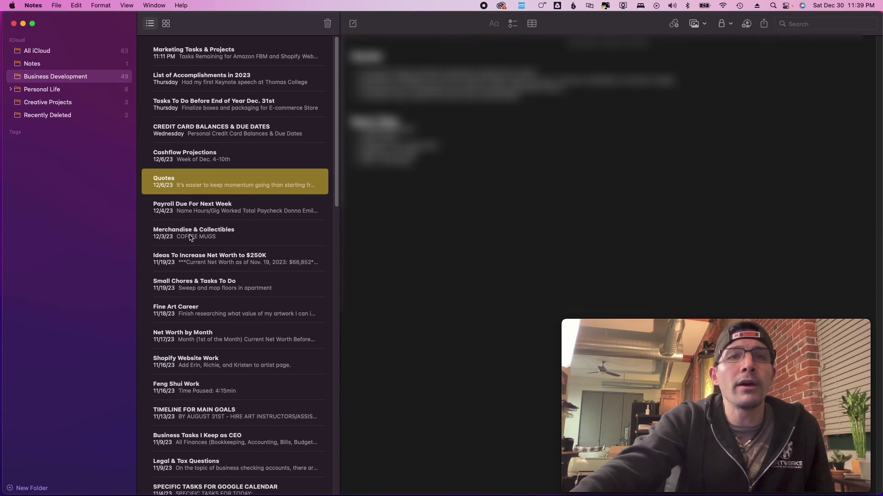
scroll(225, 236, "down", 15)
scroll(237, 252, "up", 15)
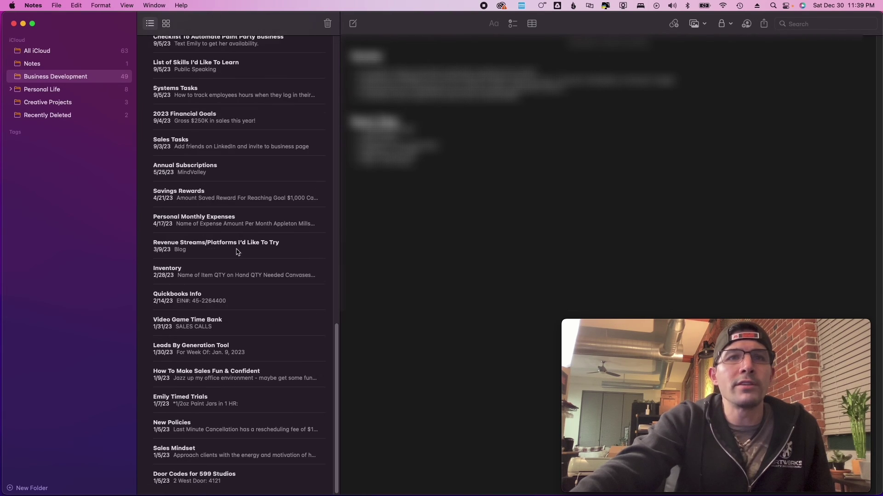
- In the Personal Life folder, open the older Grocery List note and scroll through it
left_click(83, 77)
left_click(48, 90)
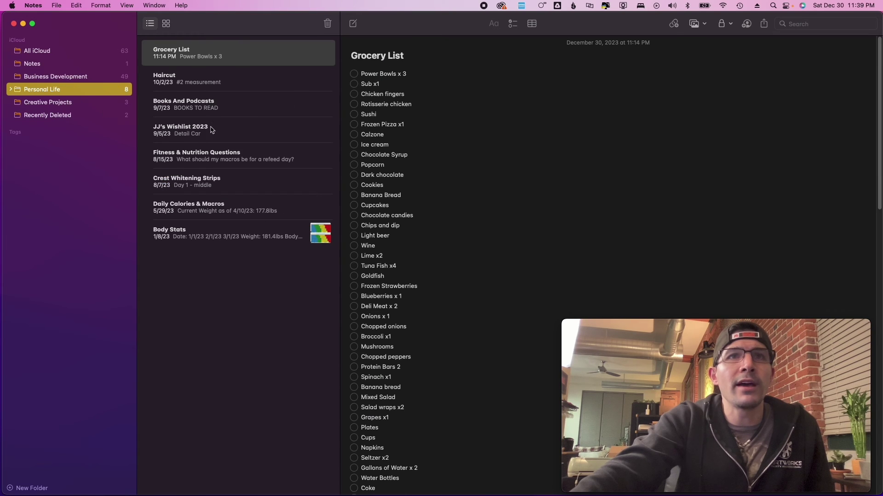
left_click(227, 155)
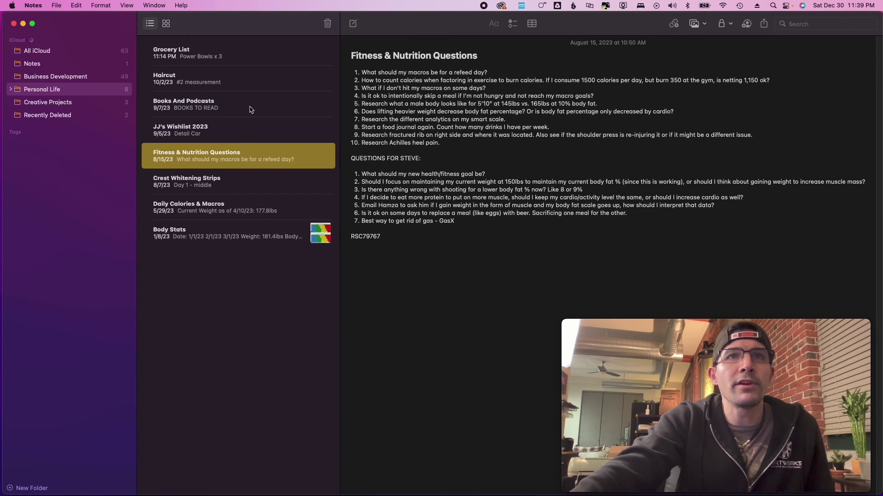
left_click(212, 60)
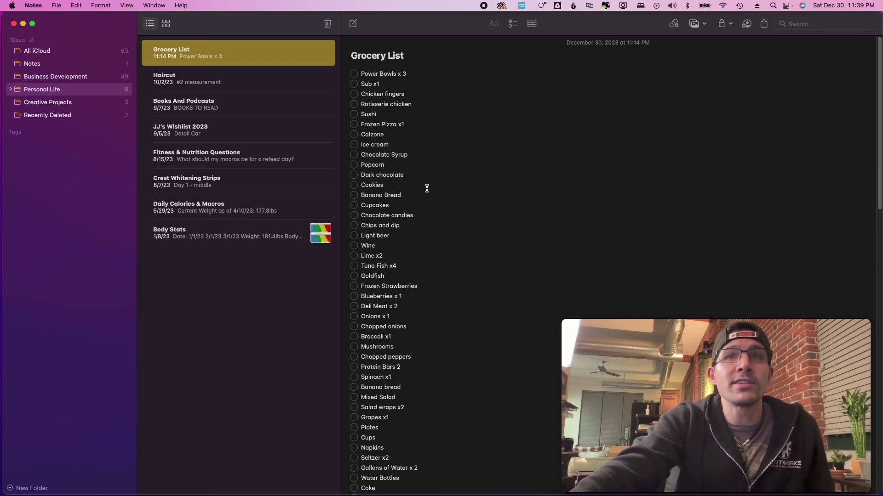
scroll(426, 189, "down", 12)
scroll(388, 184, "down", 20)
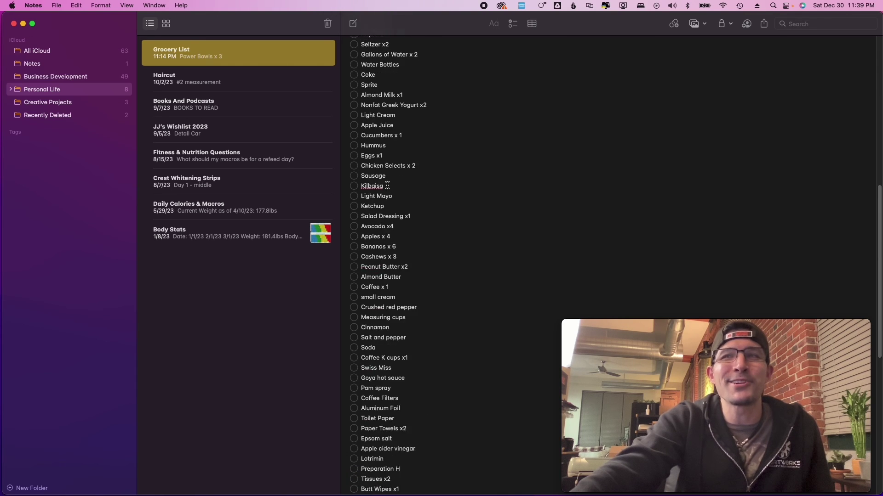
scroll(378, 279, "up", 20)
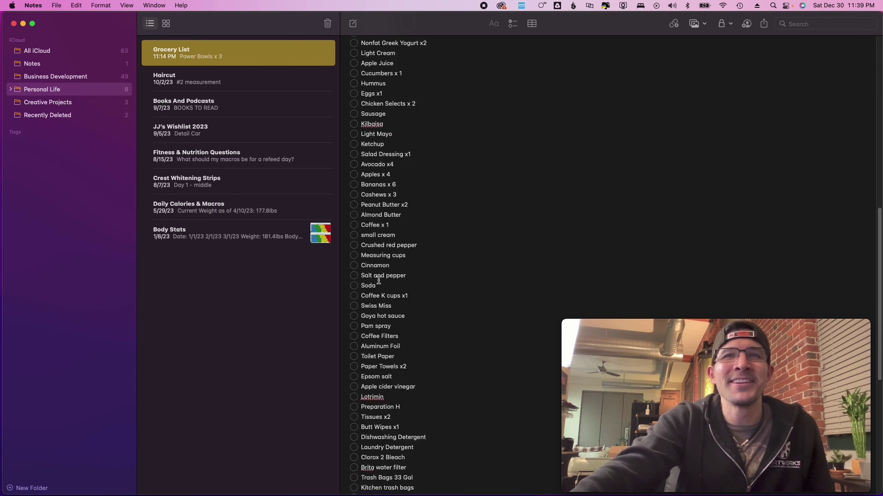
- Return to the Notes folder's new Grocery List with Apples, Bananas and Peanuts ticked
left_click(36, 67)
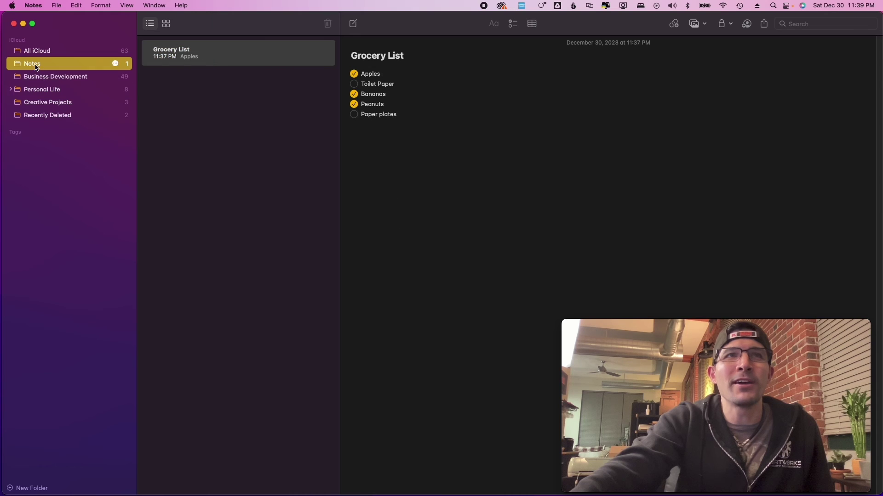